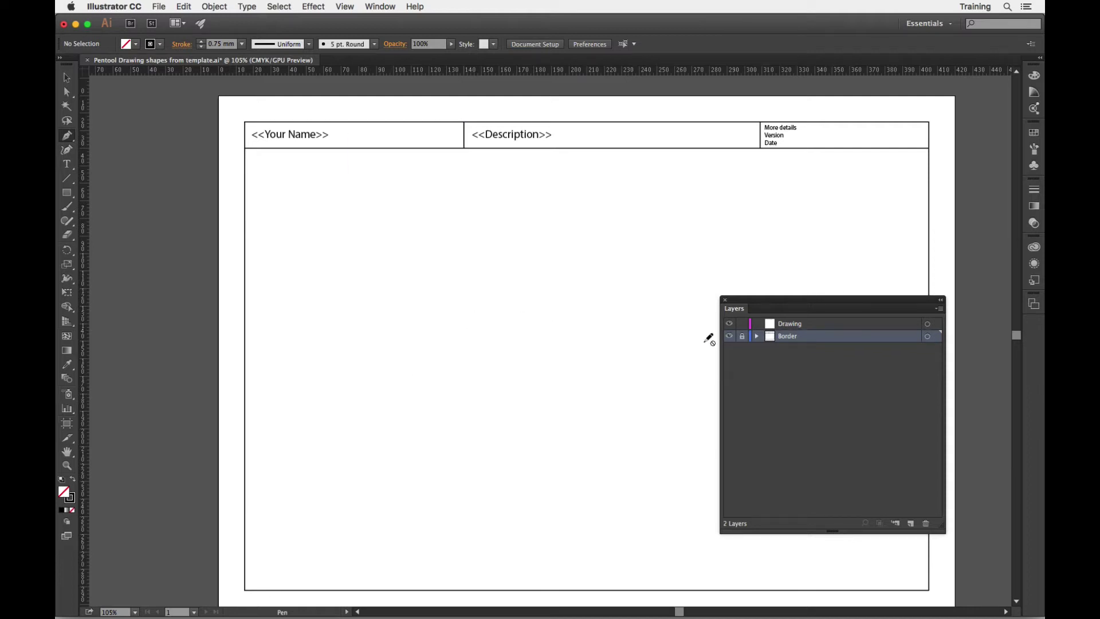
Move the Layers panel aside and select the Drawing layer as the active layer
left_click_drag(809, 304, 828, 216)
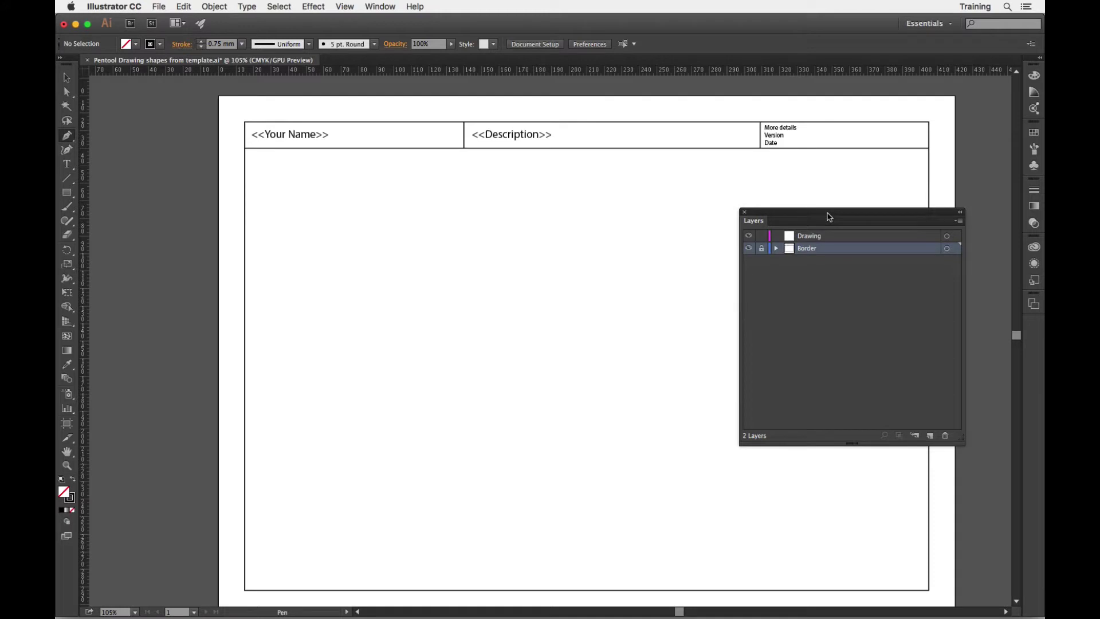
left_click(817, 235)
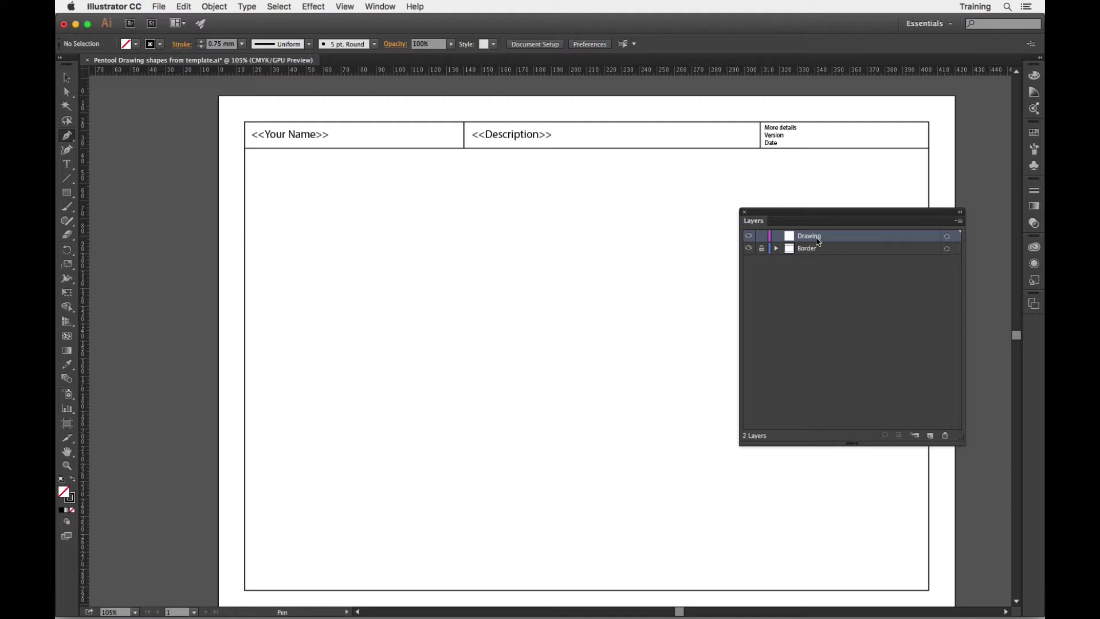
Choose Sketch scan.jpg from the Images folder in the Place dialog and preview it at full size
left_click(159, 7)
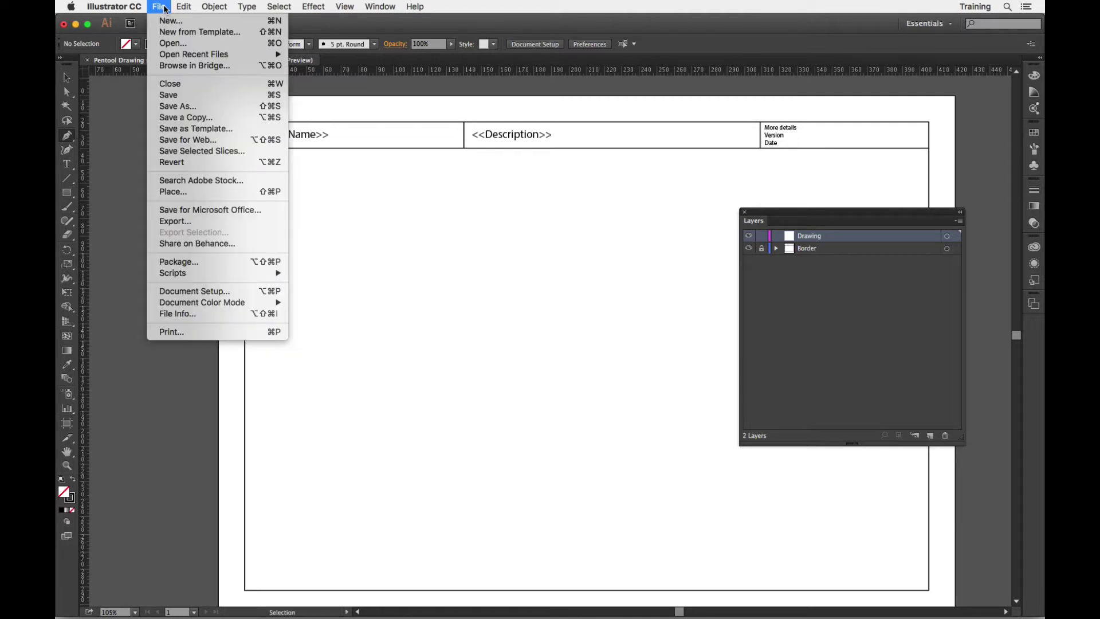
left_click(173, 193)
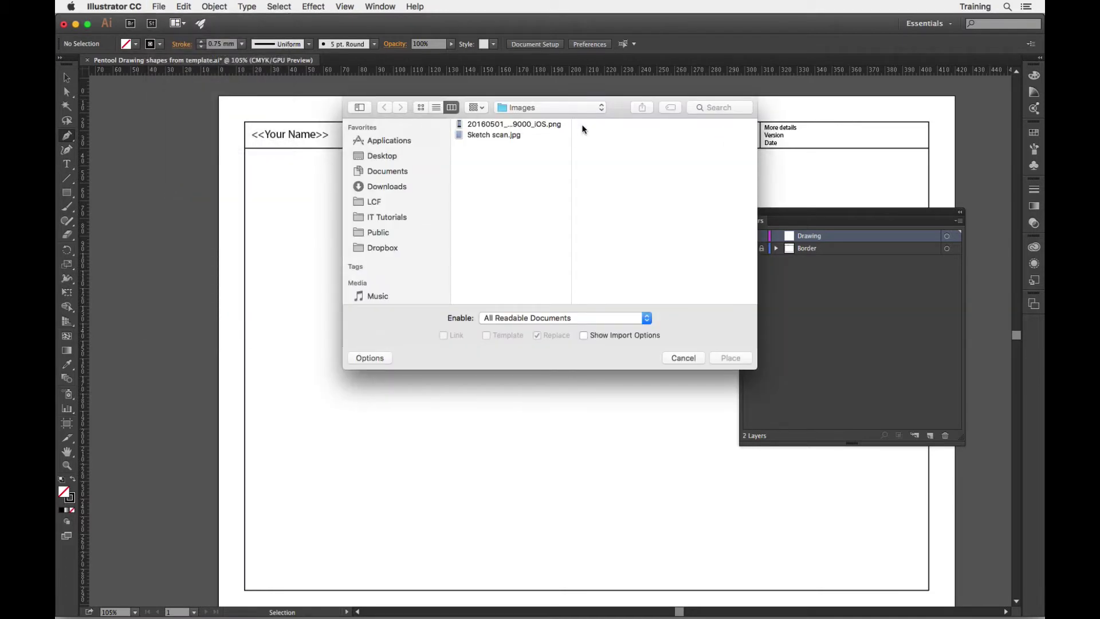
left_click(480, 135)
key("space")
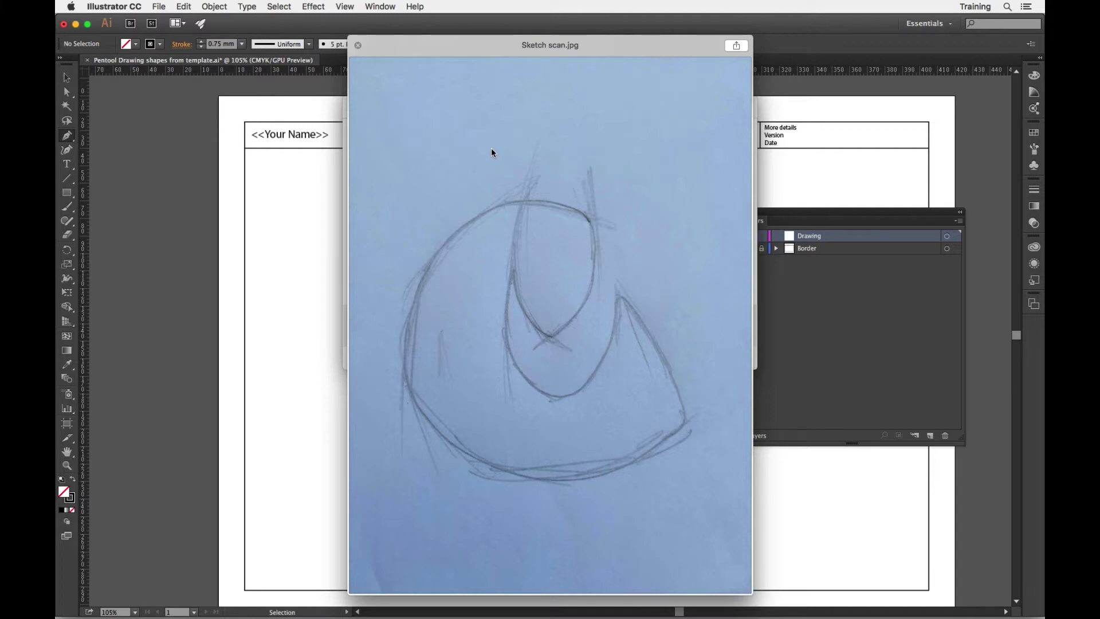
Close the Quick Look preview, back in the Place dialog with Sketch scan.jpg selected
key("space")
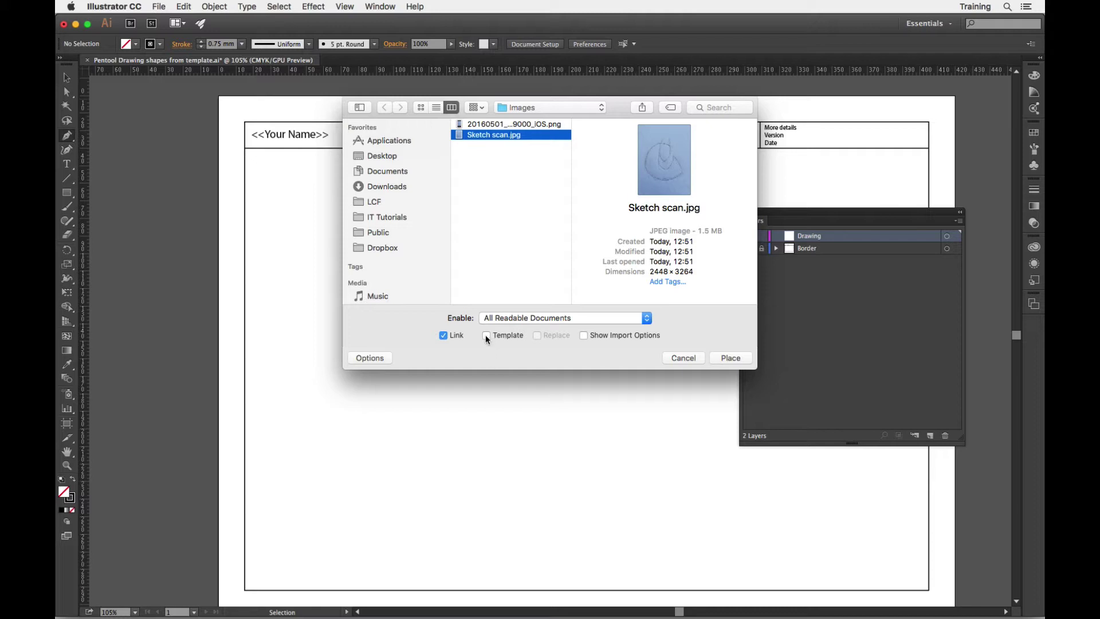
Place Sketch scan.jpg as a template layer and zoom out to see the whole sketch
left_click(486, 335)
left_click(724, 359)
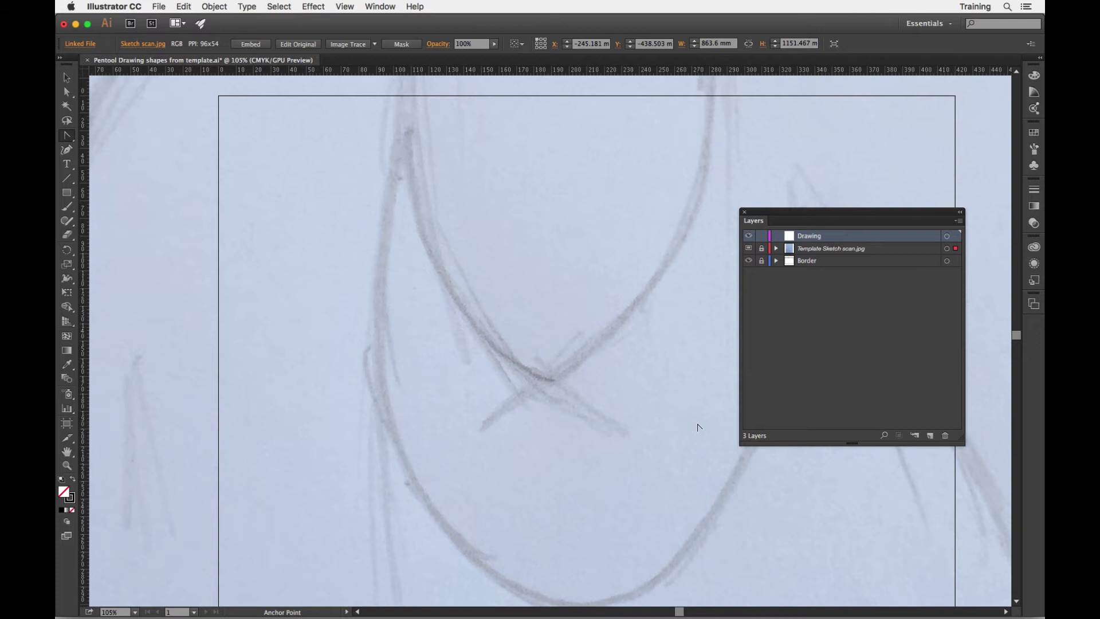
key("super+minus")
key("super+minus")
key("super+minus")
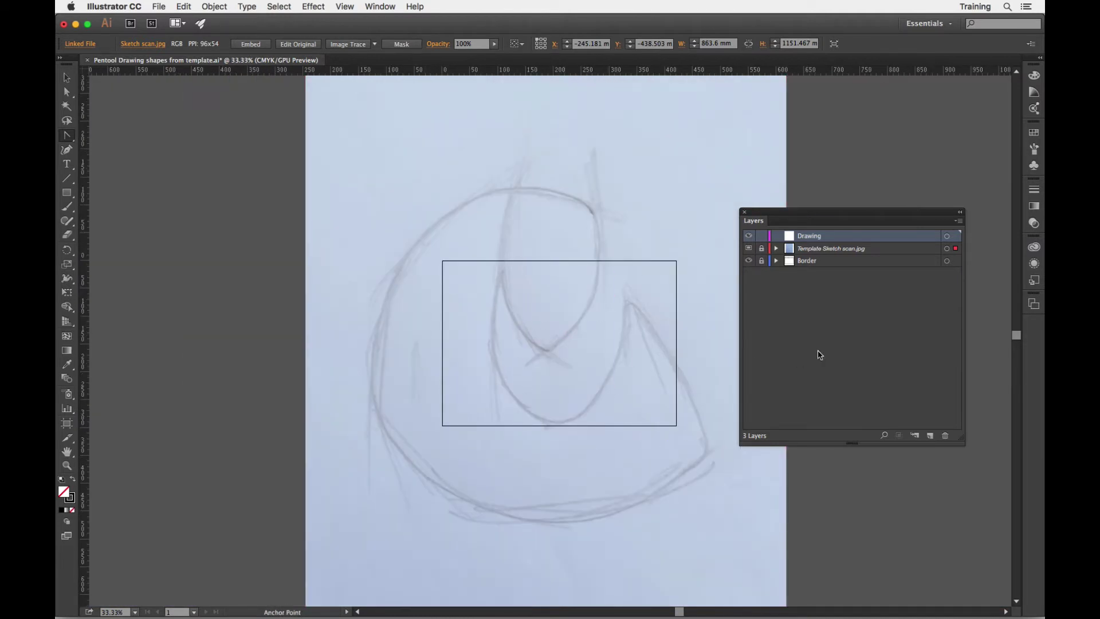
Expand the Template Sketch scan.jpg layer to inspect it, then undo the template placement
left_click_drag(821, 219, 548, 227)
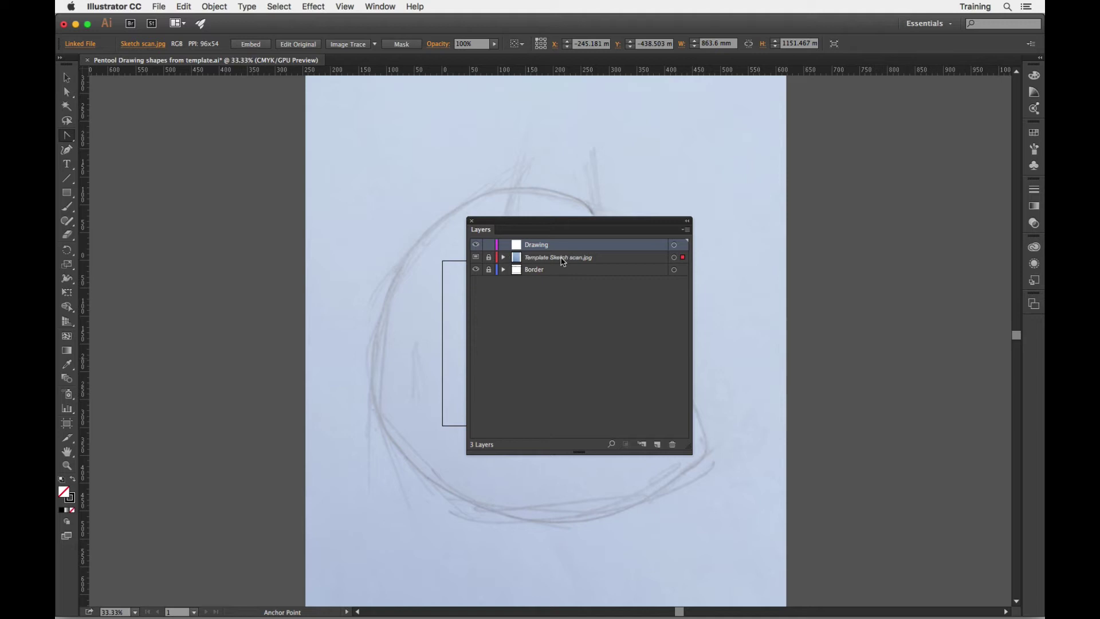
left_click(503, 257)
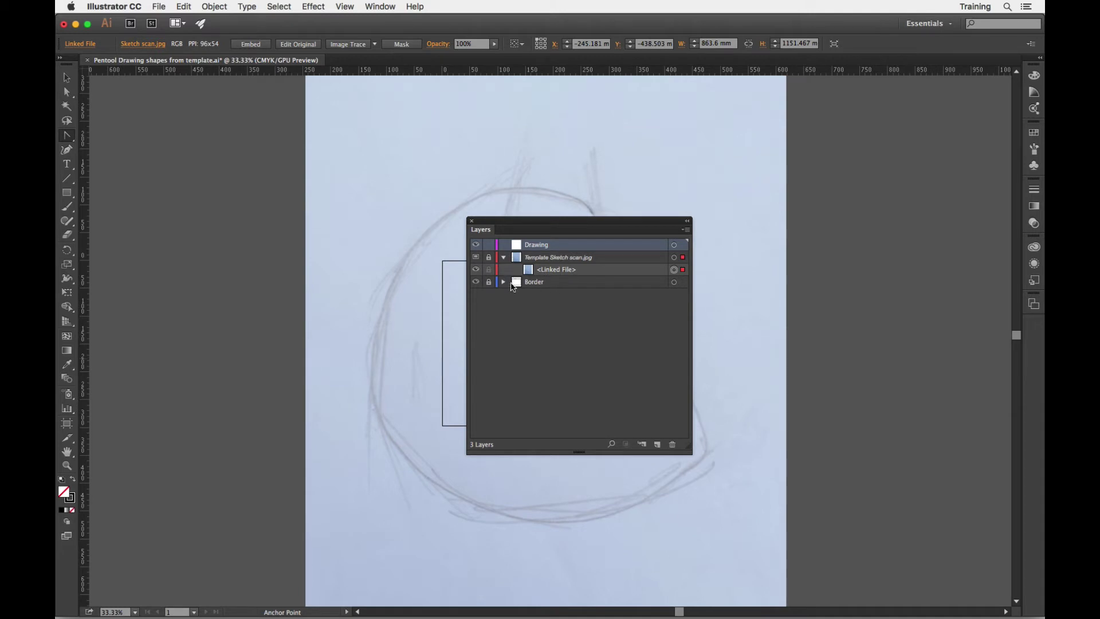
left_click_drag(521, 229, 785, 251)
left_click(665, 277)
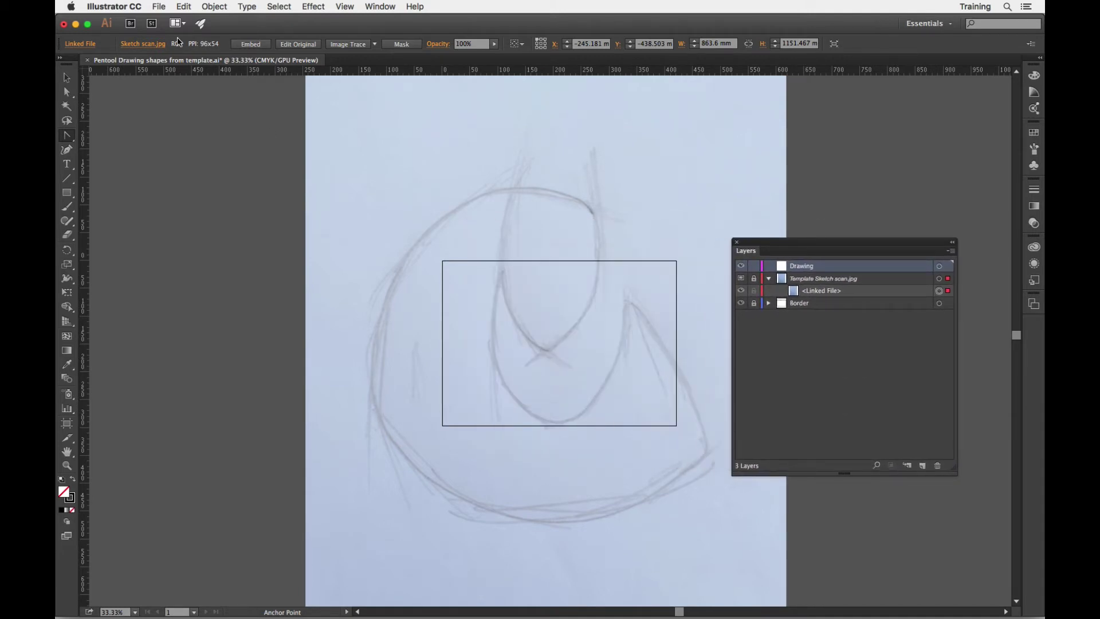
left_click(183, 6)
left_click(192, 22)
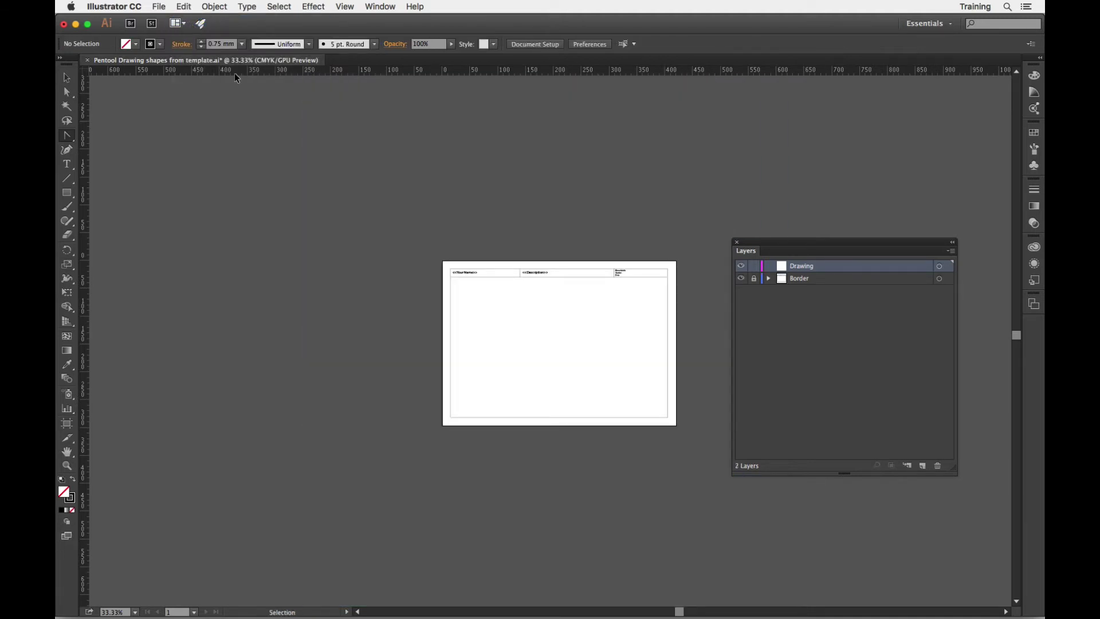
At 105% zoom, place Sketch scan.jpg linked, dragging a 175 × 234 mm frame on the artboard's left
key("super+0")
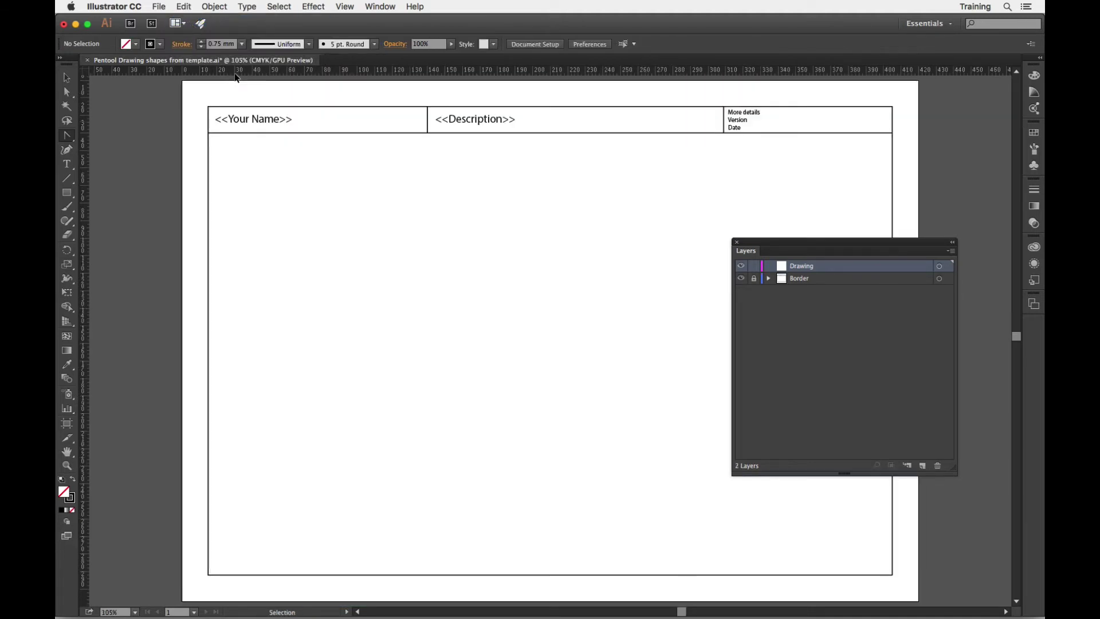
left_click(74, 137)
left_click(159, 6)
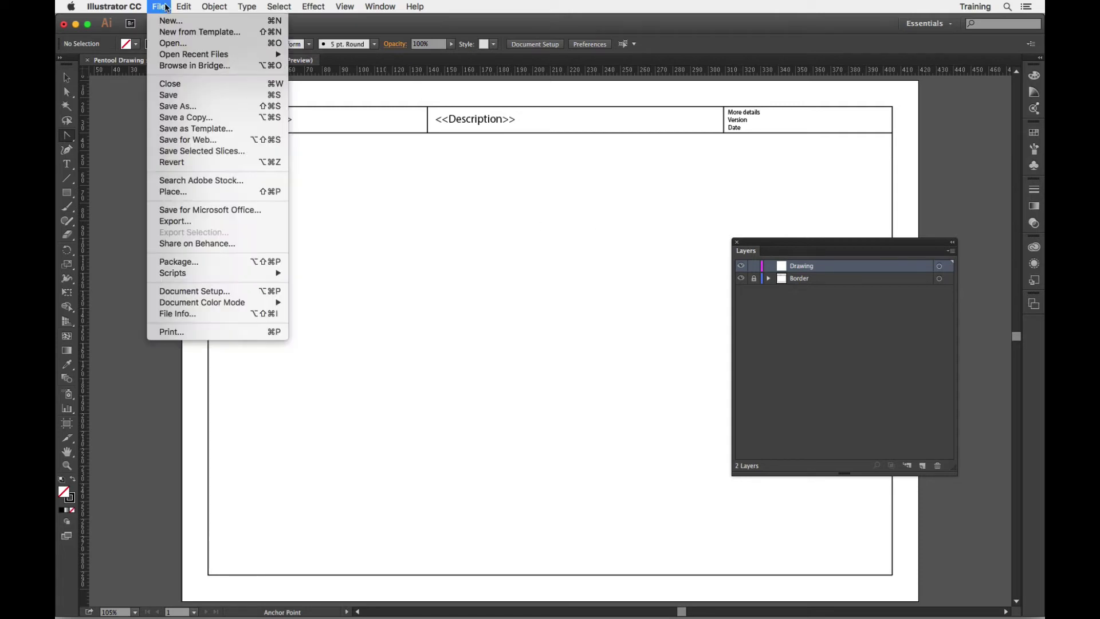
left_click(187, 192)
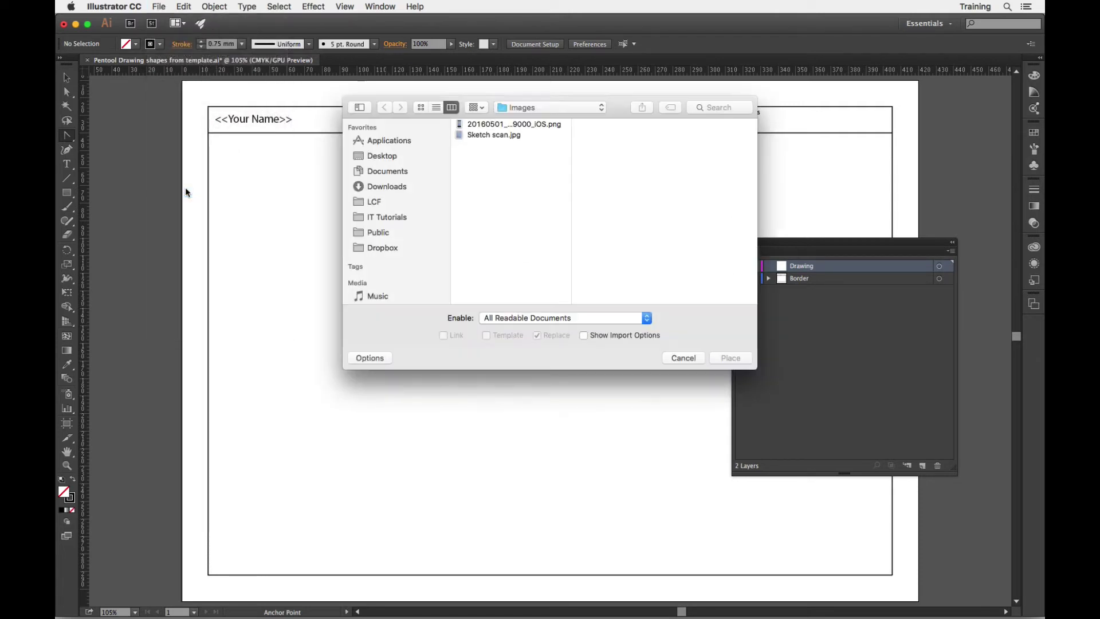
left_click(490, 135)
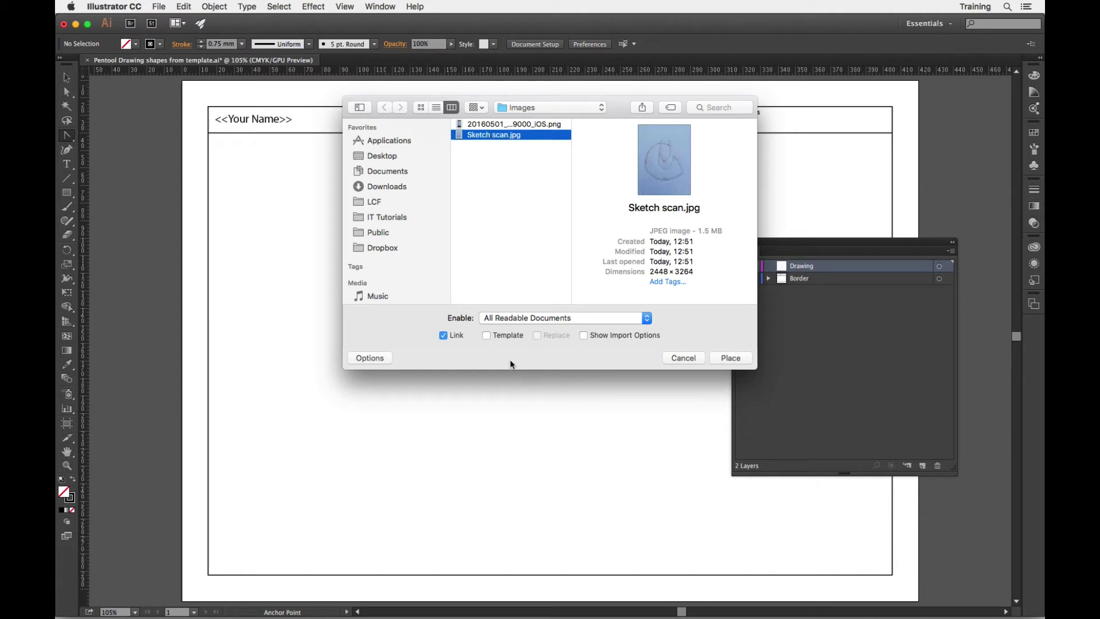
left_click(730, 358)
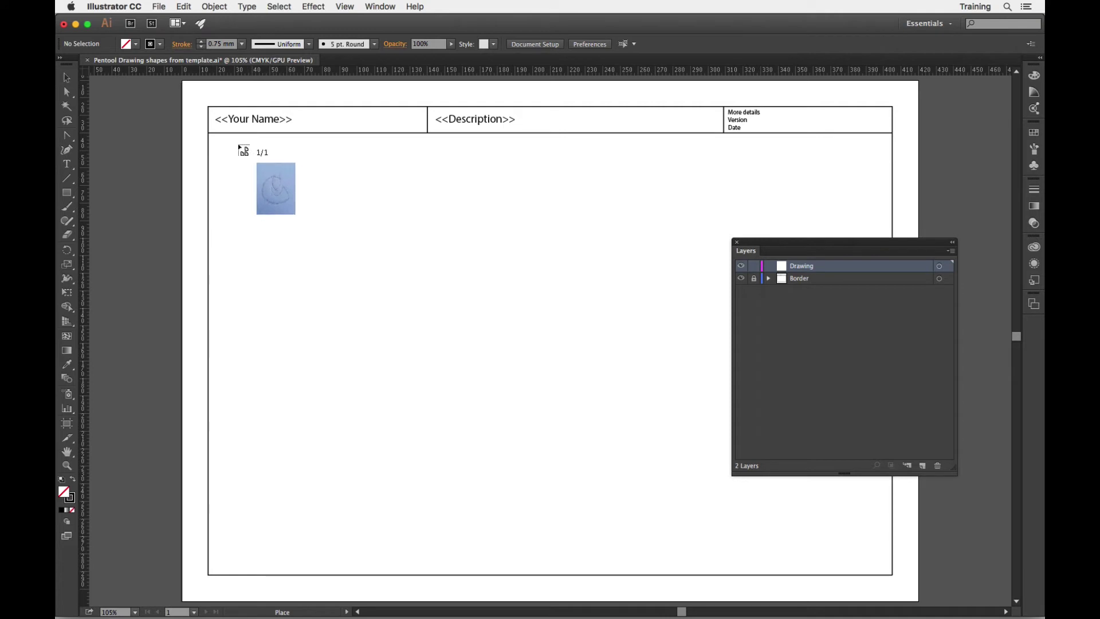
mouse_move(238, 145)
left_mouse_down()
mouse_move(393, 332)
mouse_move(426, 424)
mouse_move(482, 498)
mouse_move(526, 518)
mouse_move(593, 499)
mouse_move(614, 523)
mouse_move(541, 465)
mouse_move(575, 505)
mouse_move(648, 554)
left_mouse_up()
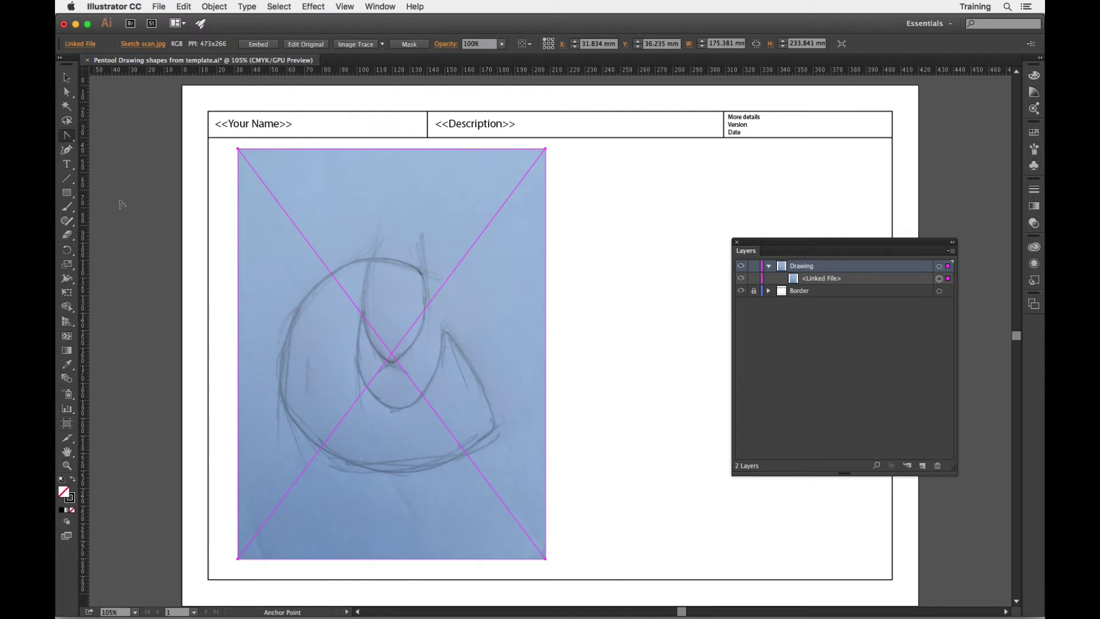
Nudge the sketch, zoom out, and drag its corner to enlarge it to about 254 × 339 mm
key("v")
left_click_drag(393, 285, 398, 286)
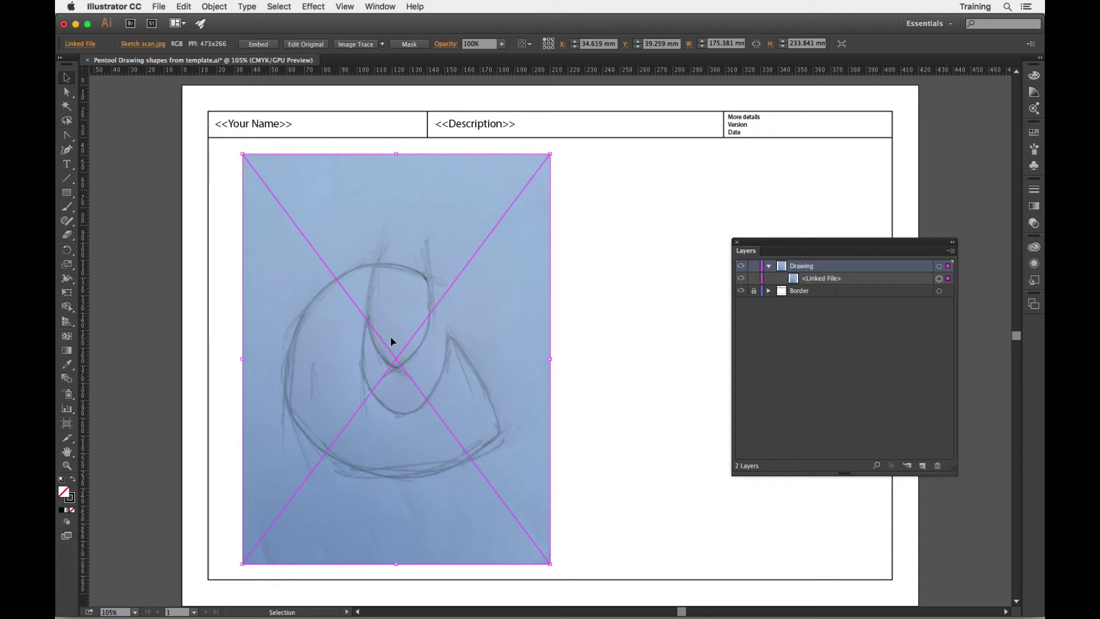
key("super+1")
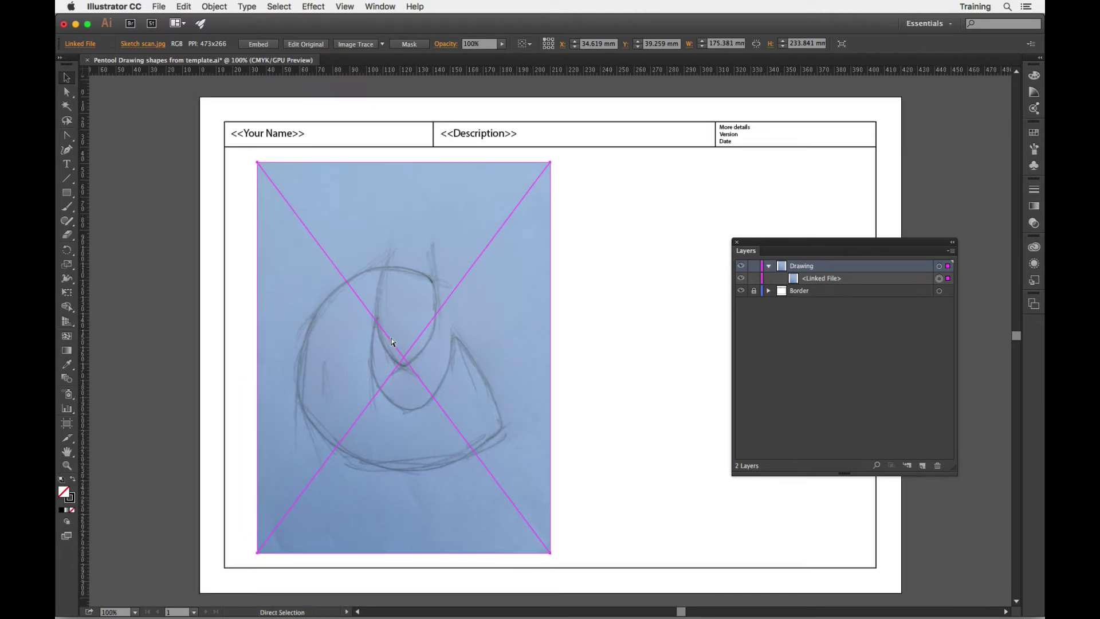
key("super+minus")
key("v")
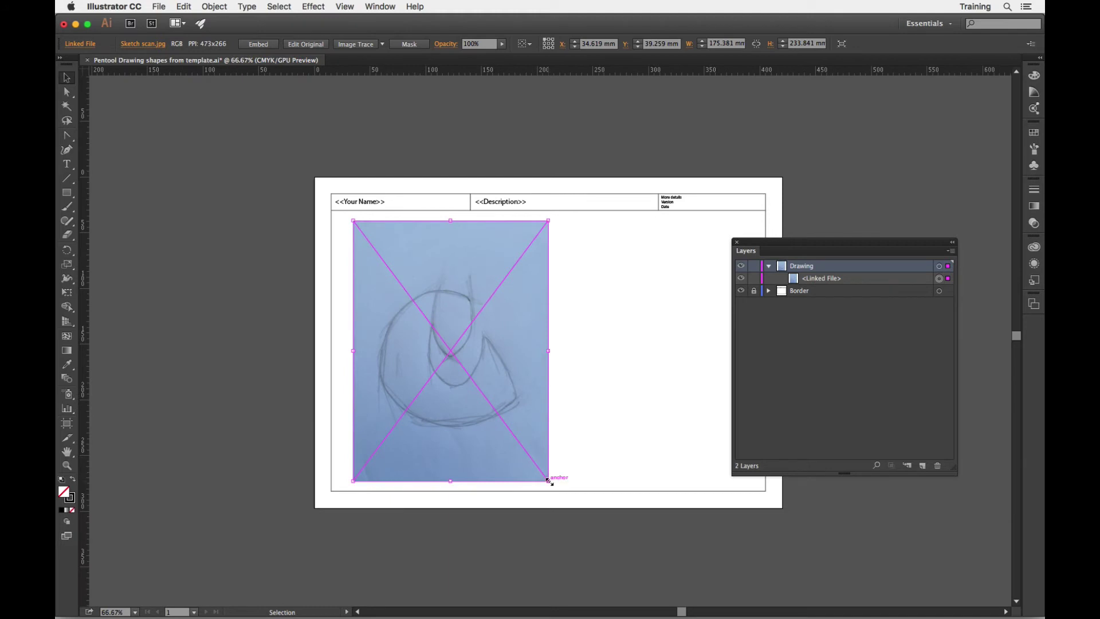
left_click_drag(549, 481, 593, 540)
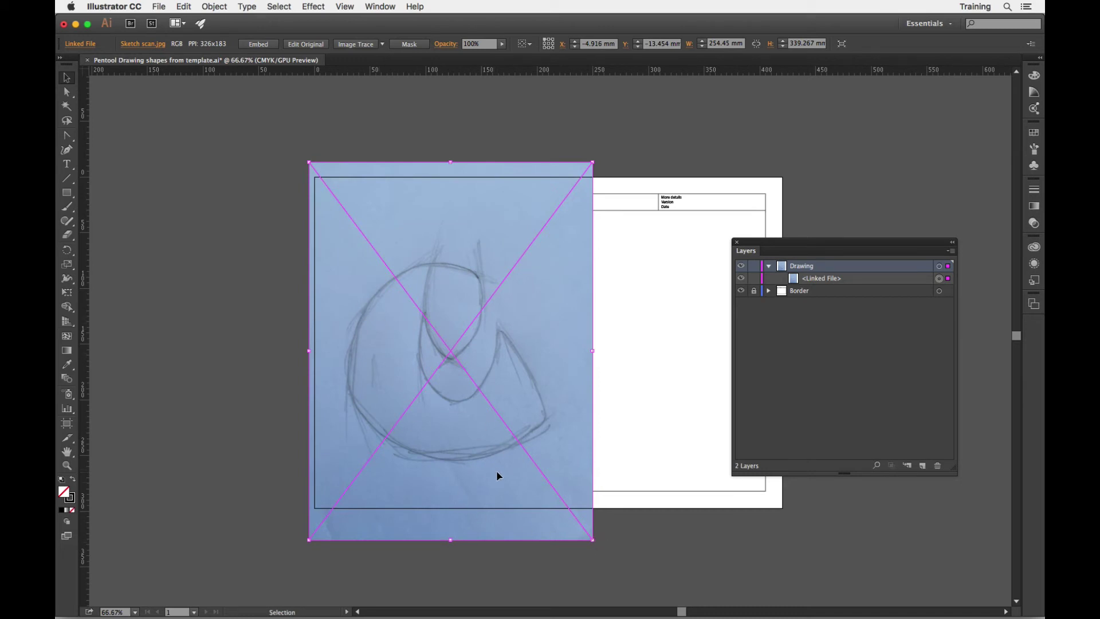
left_click(655, 390)
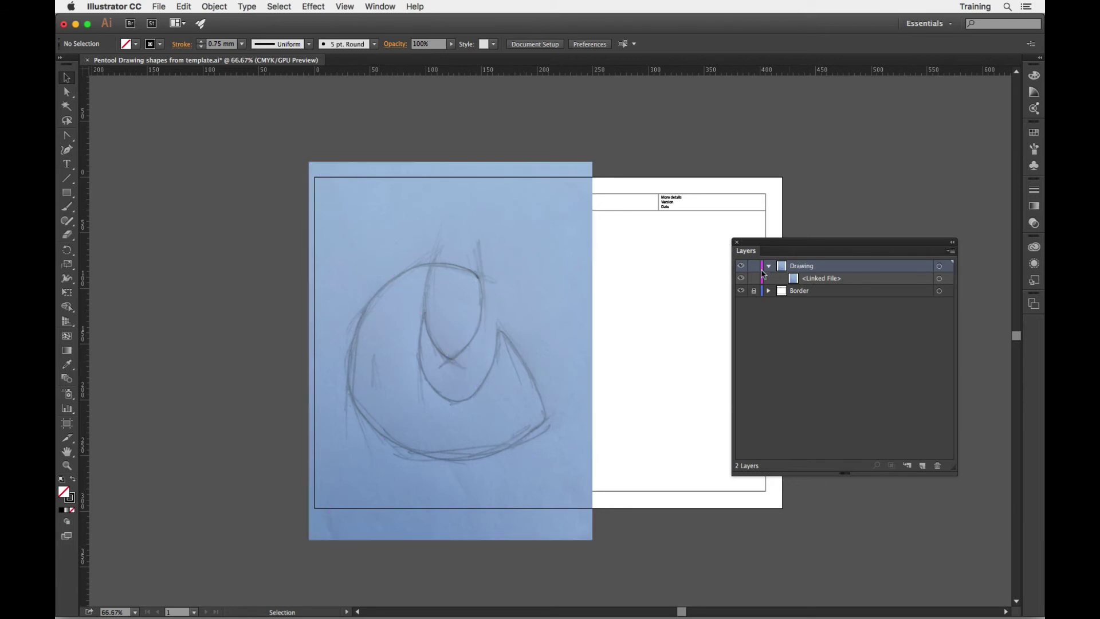
Toggle the linked sketch's visibility off and on, and rename the Drawing layer to Template
left_click_drag(797, 243, 692, 248)
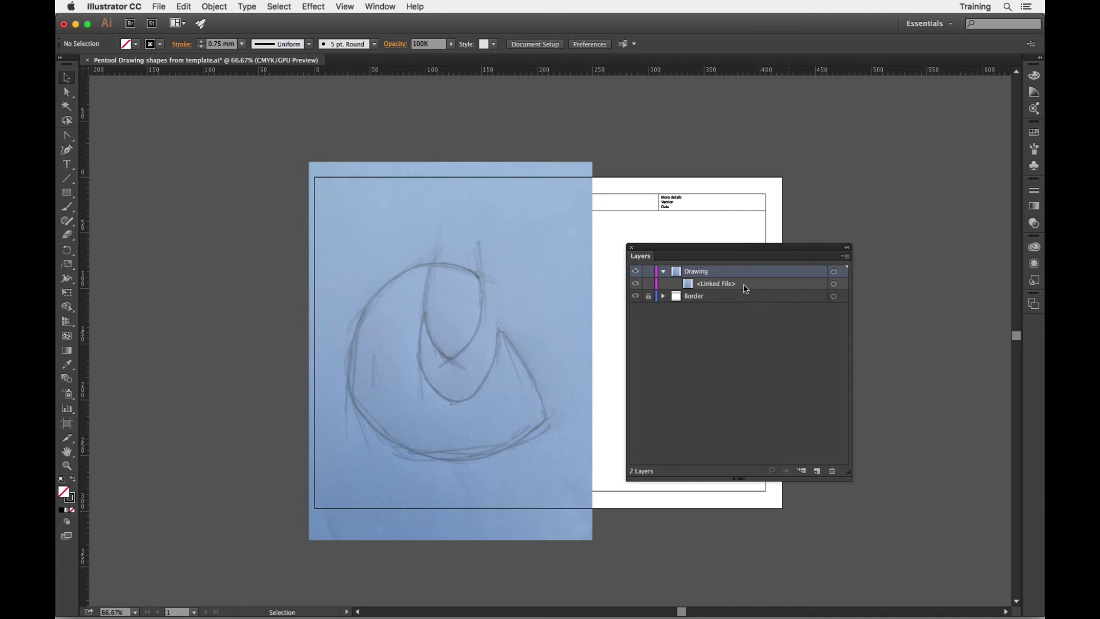
left_click(635, 283)
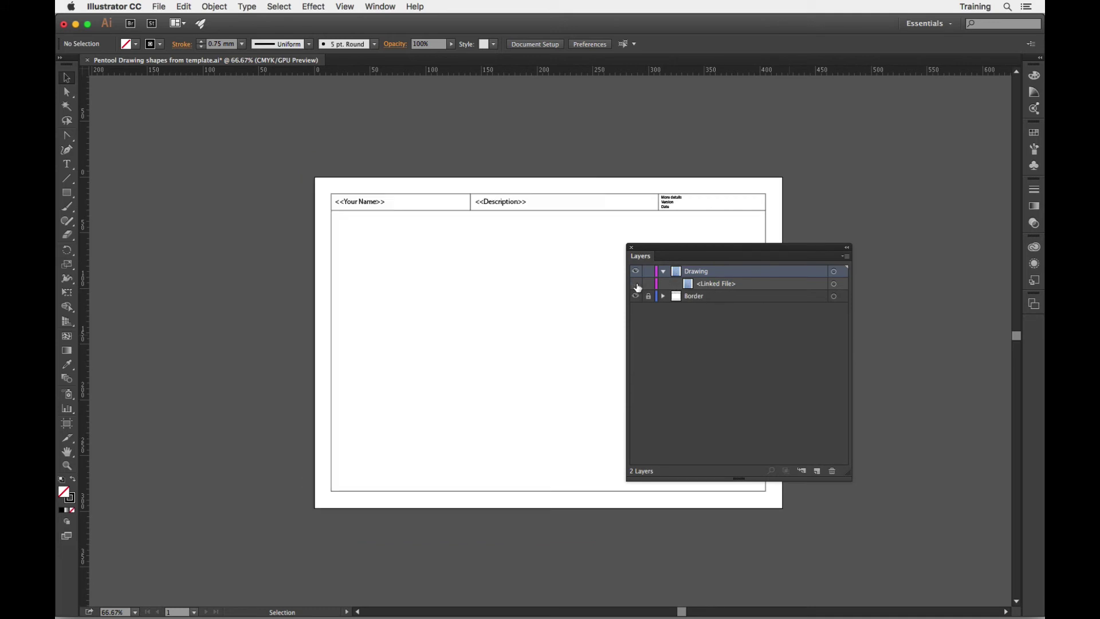
left_click(636, 283)
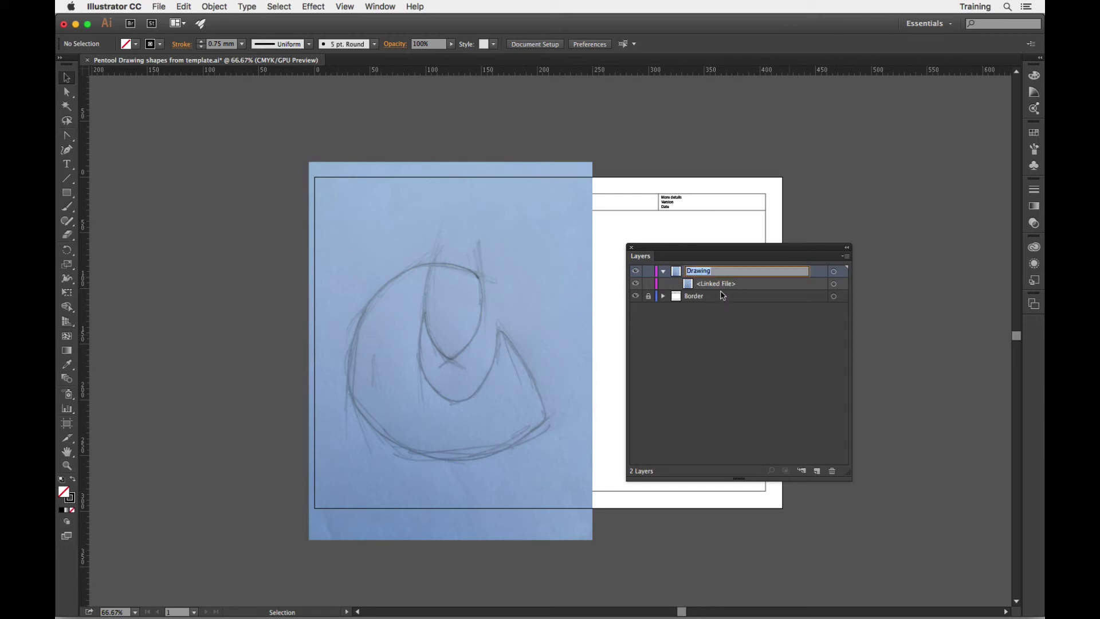
type("Template")
key("Return")
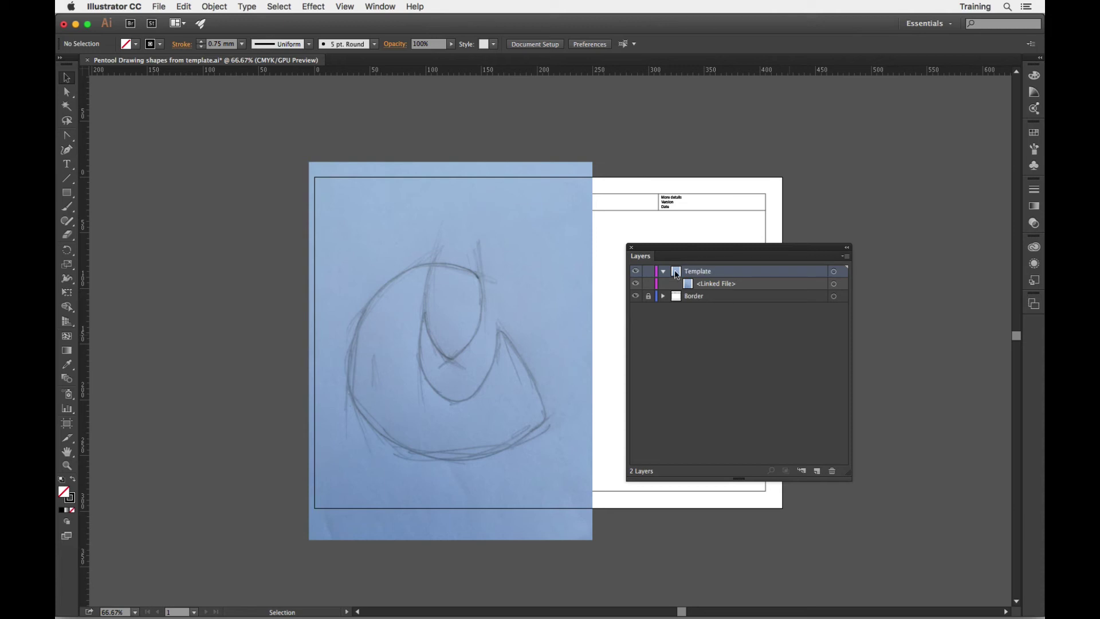
Check the Layers panel menu and the Template layer name, leaving both unchanged
left_click(845, 257)
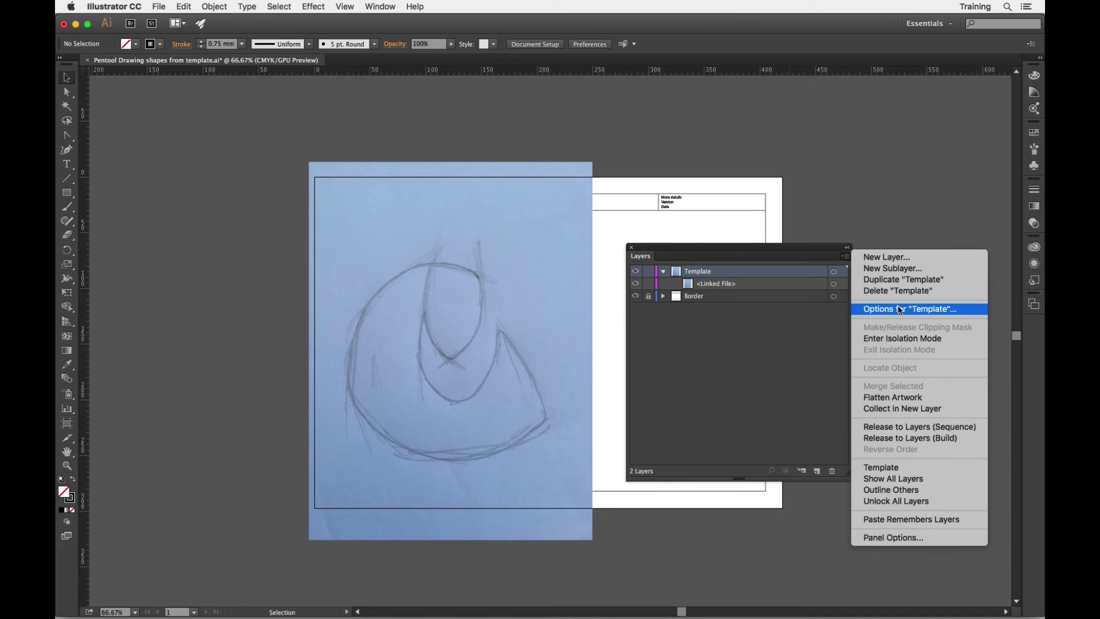
left_click(736, 267)
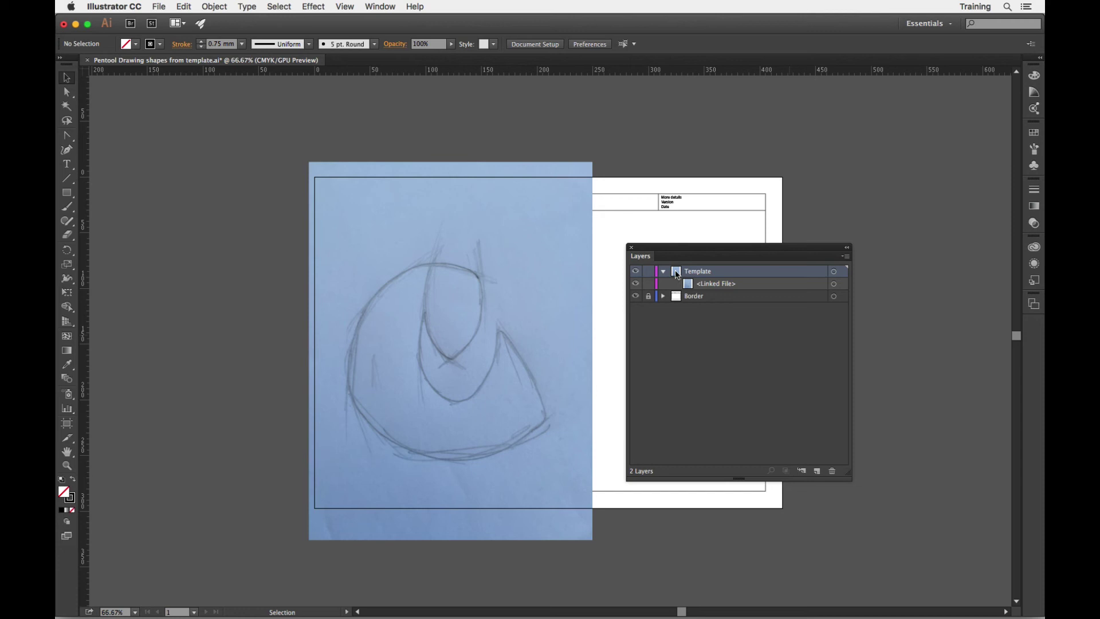
double_click(700, 271)
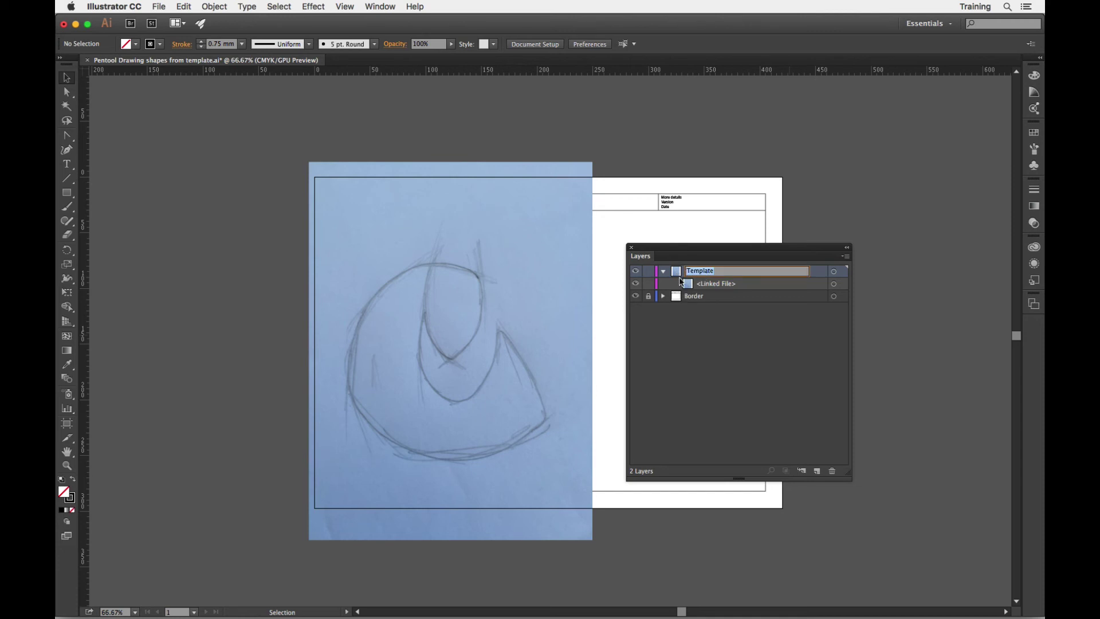
key("Return")
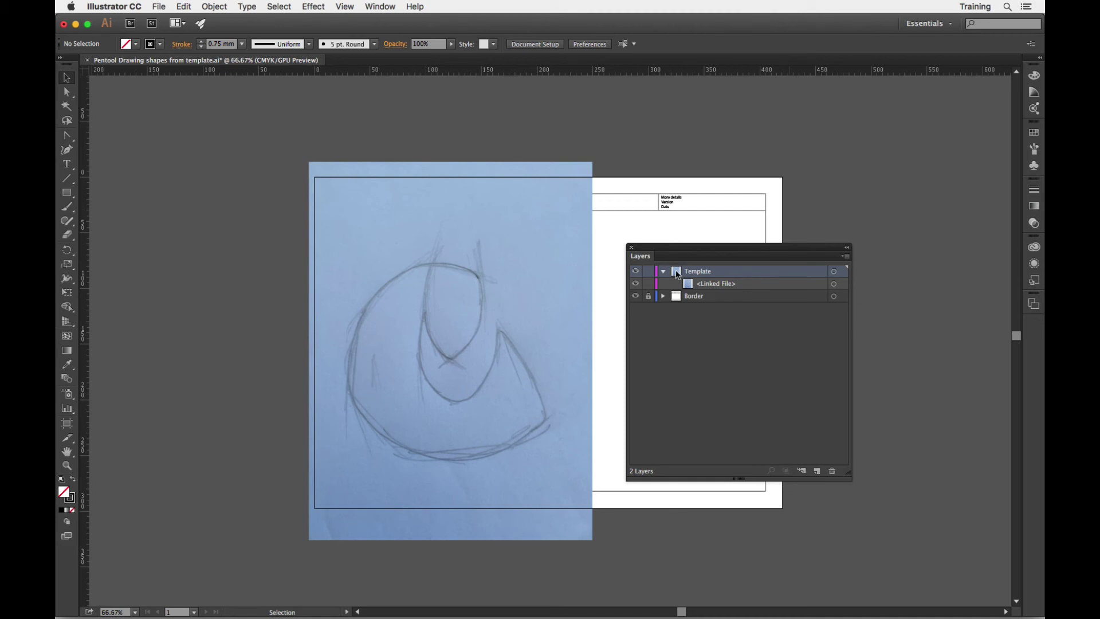
In Layer Options, turn the Template layer into a template layer with images dimmed to 50%
double_click(677, 275)
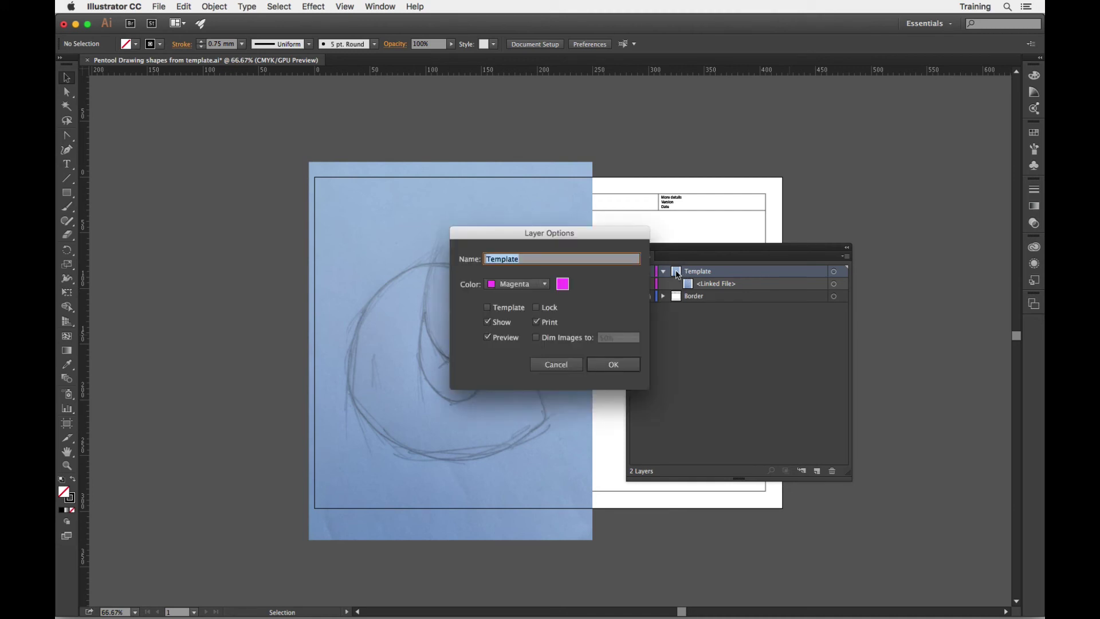
left_click(488, 309)
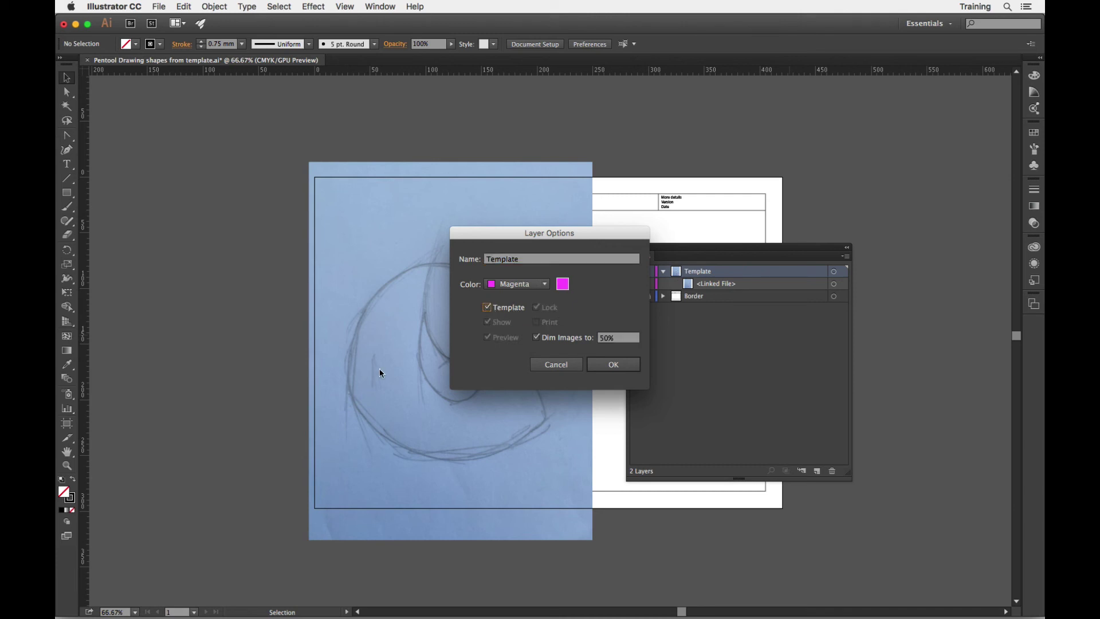
left_click(616, 363)
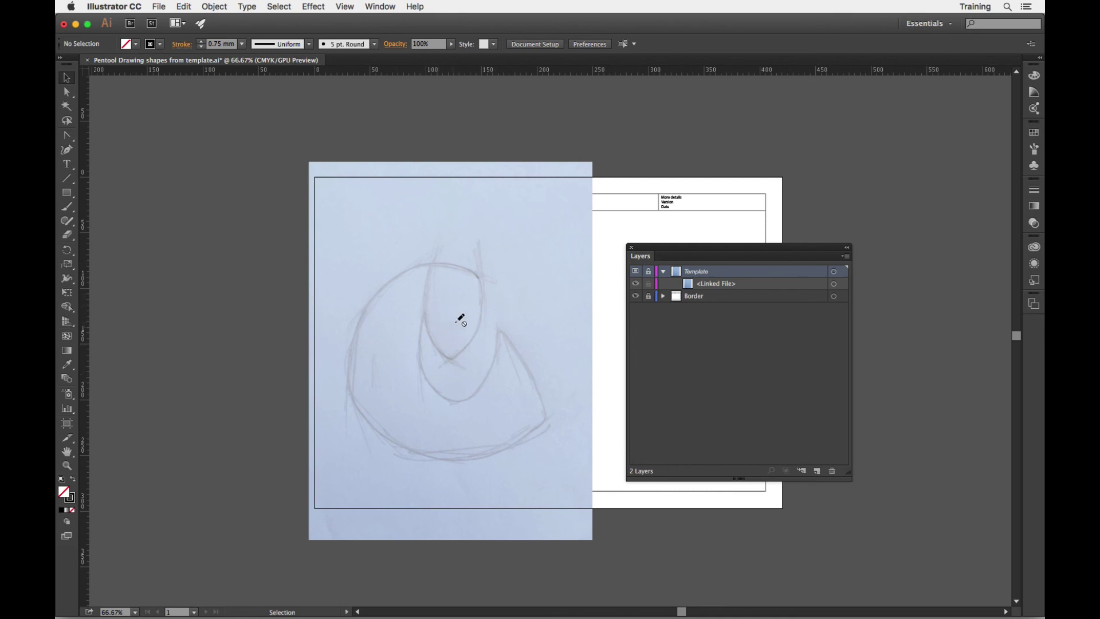
Collapse Template, create Layer 14 above it, and rename that layer Drawing
left_click(664, 273)
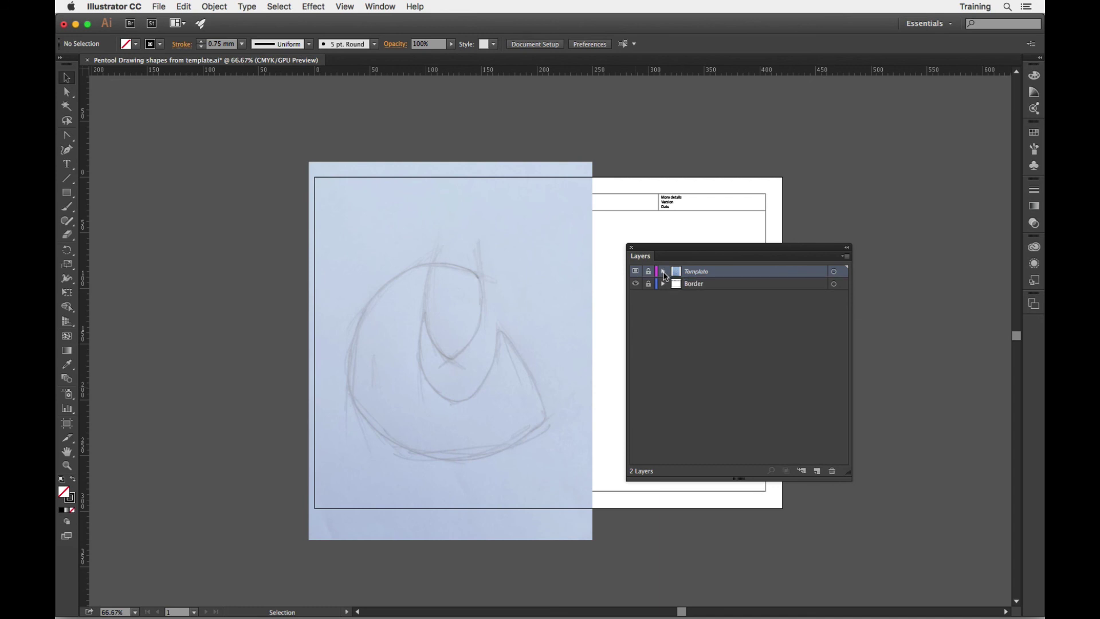
left_click(817, 471)
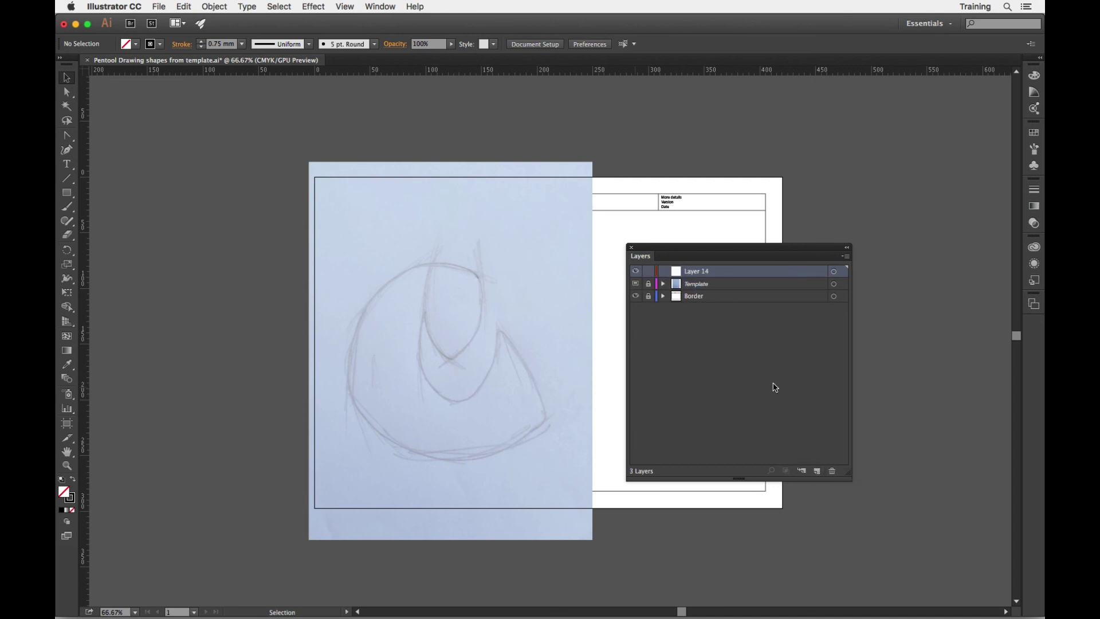
double_click(693, 273)
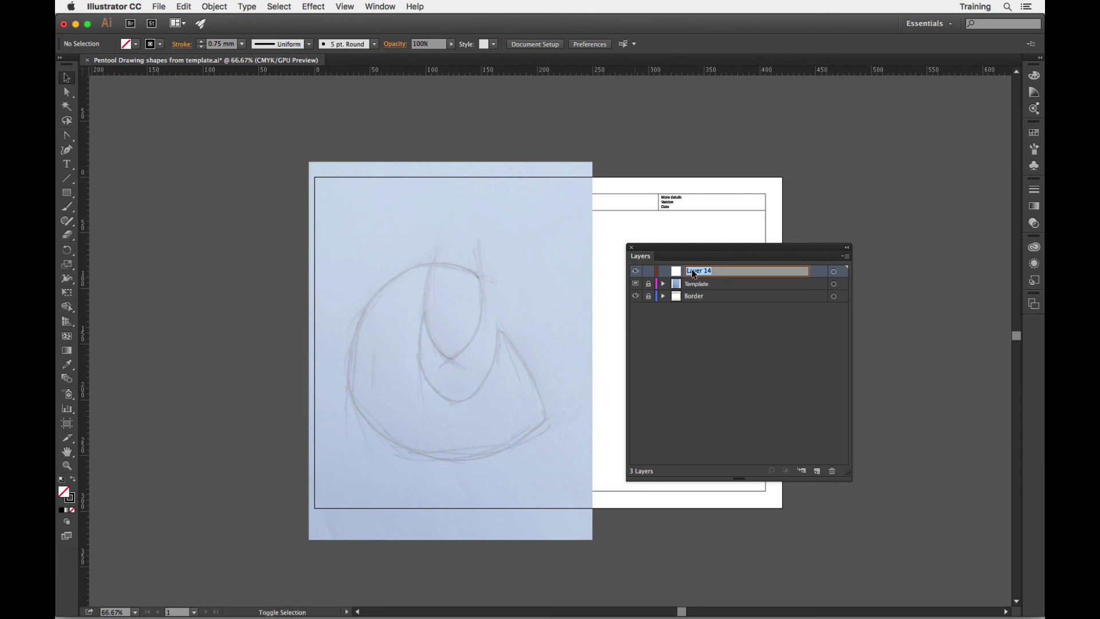
type("Drawing")
key("Return")
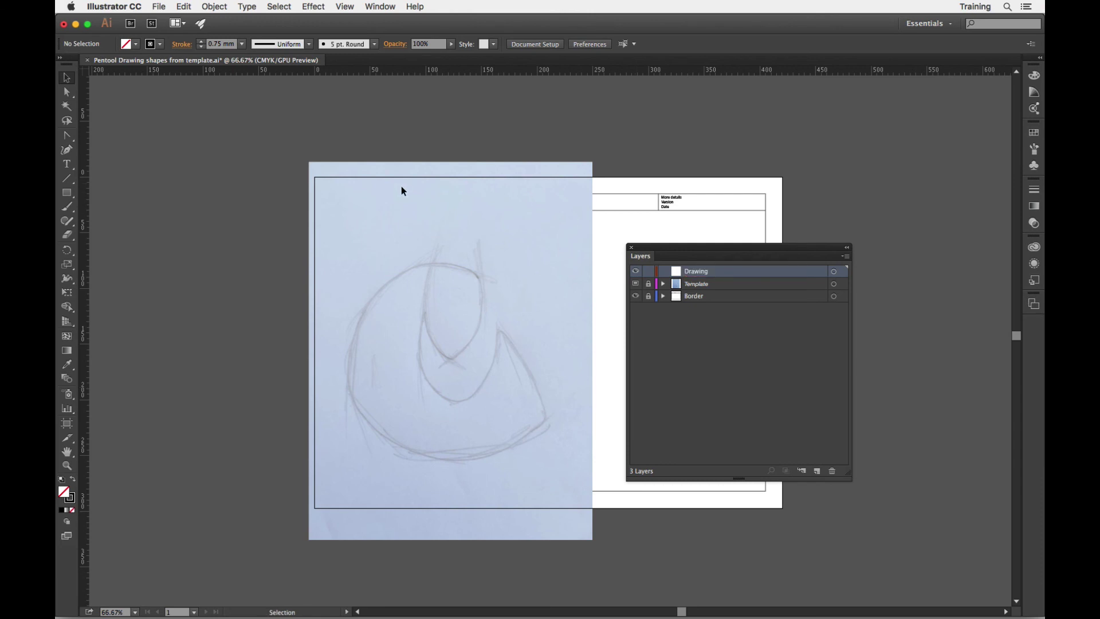